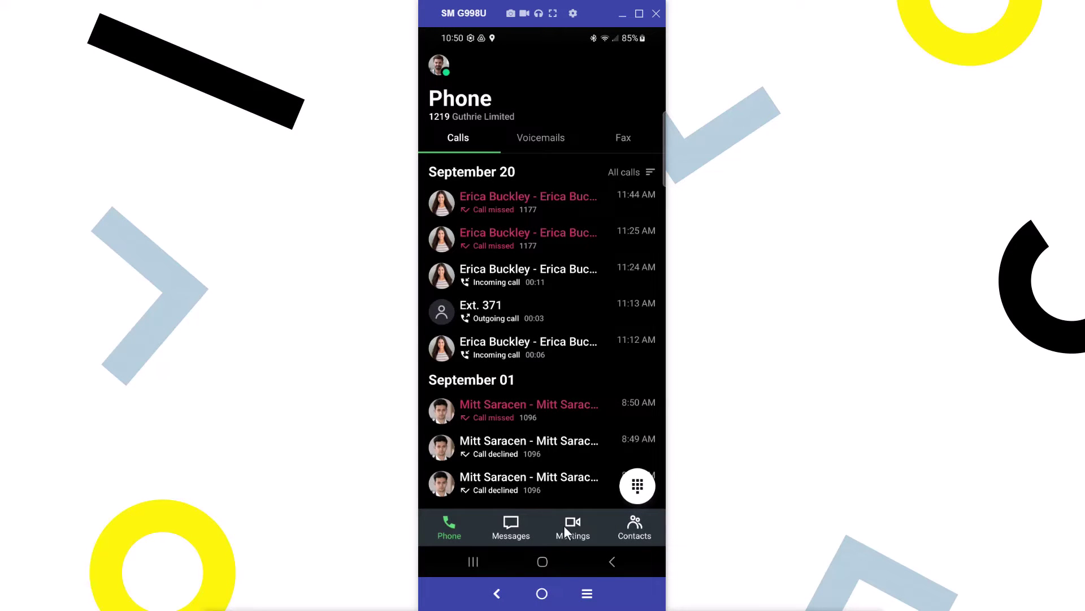
- Open the Weekly Planning meeting from today's upcoming meetings list
left_click(564, 525)
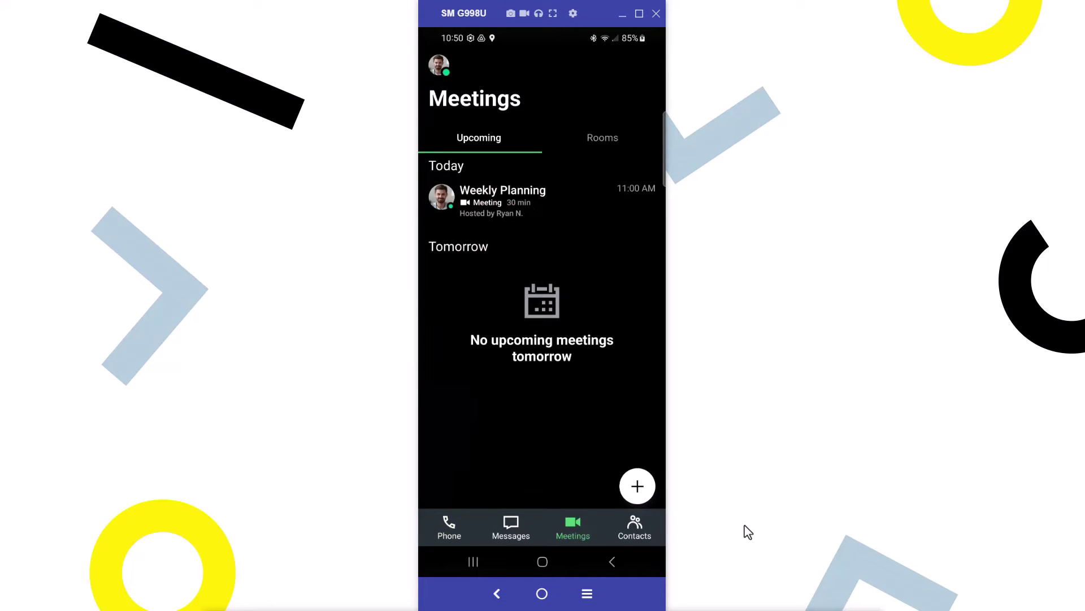
left_click(585, 205)
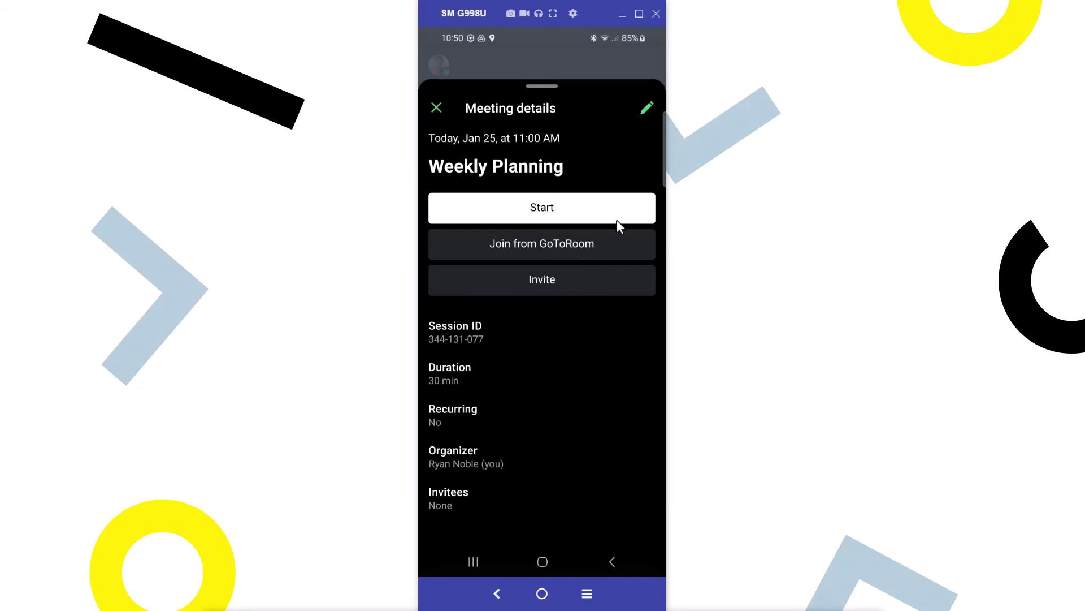
- Start the Weekly Planning meeting from its details sheet
left_click(616, 207)
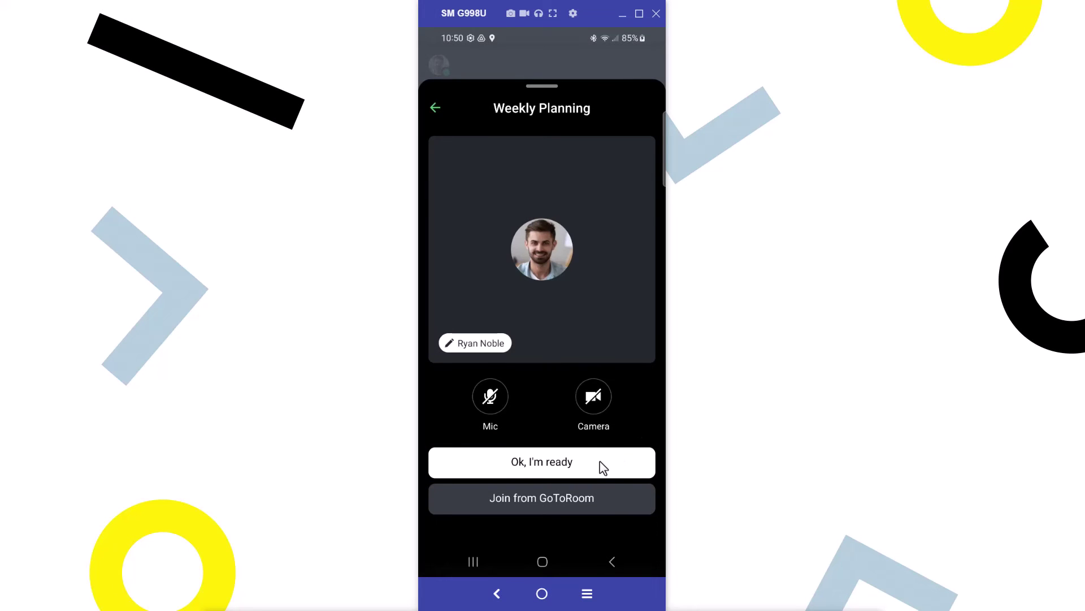
- Confirm the microphone and camera setup and enter the Weekly Planning video call
left_click(602, 465)
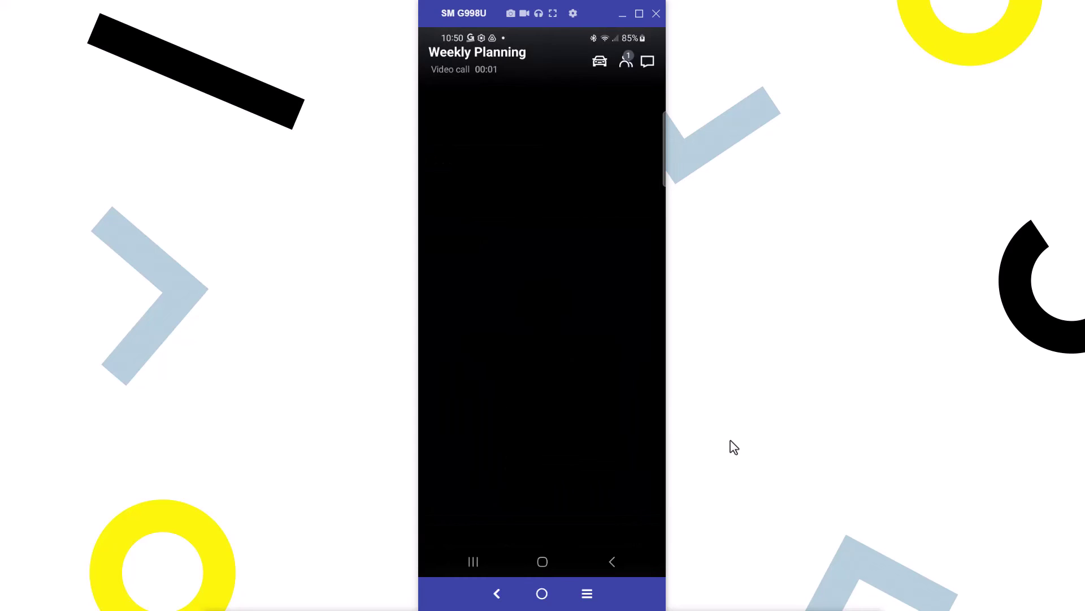